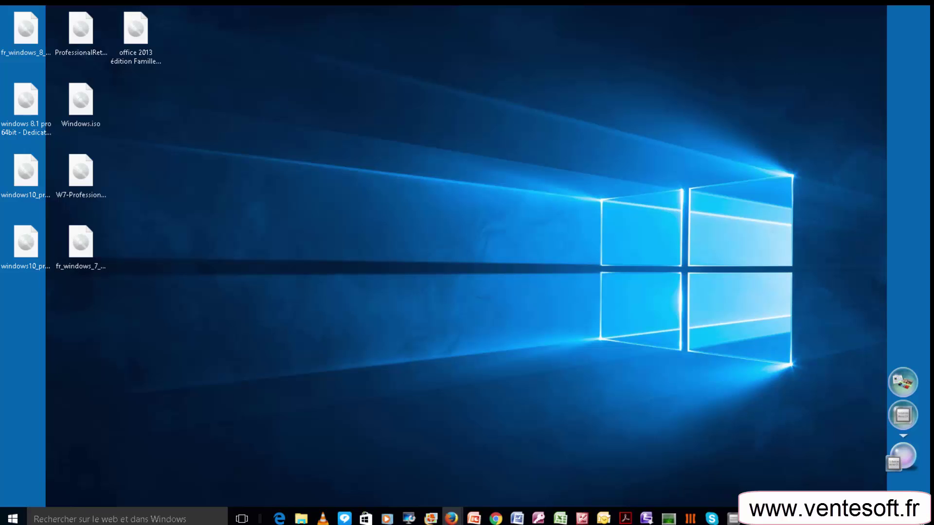
pyautogui.moveTo(933, 25); pyautogui.dragTo(583, 5)
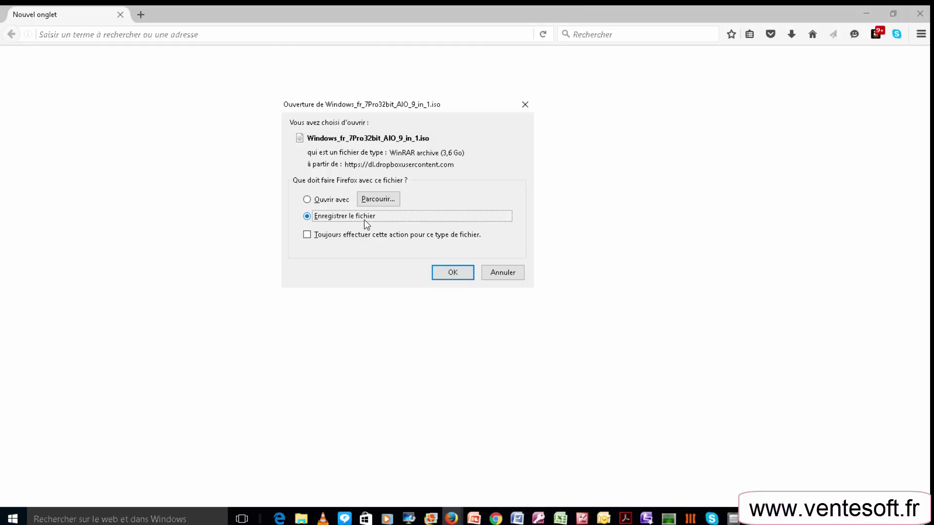
pyautogui.click(452, 273)
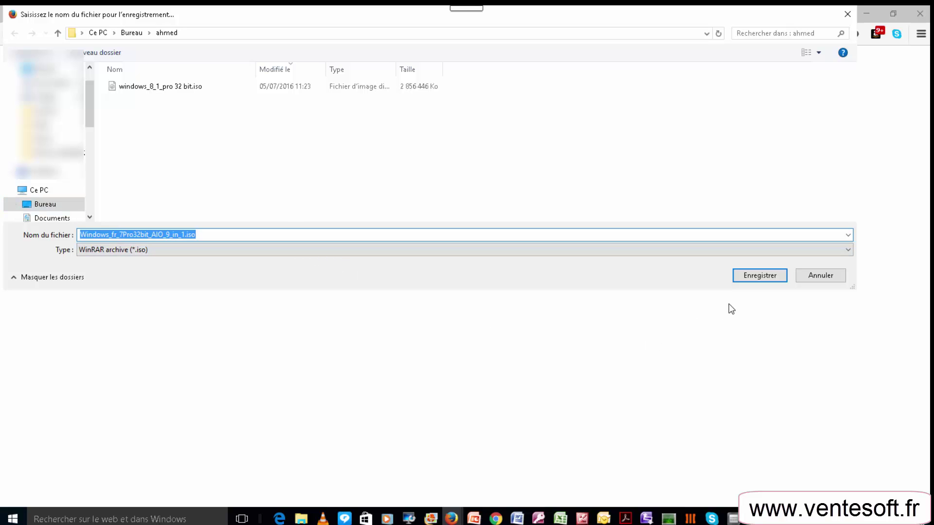
pyautogui.click(766, 276)
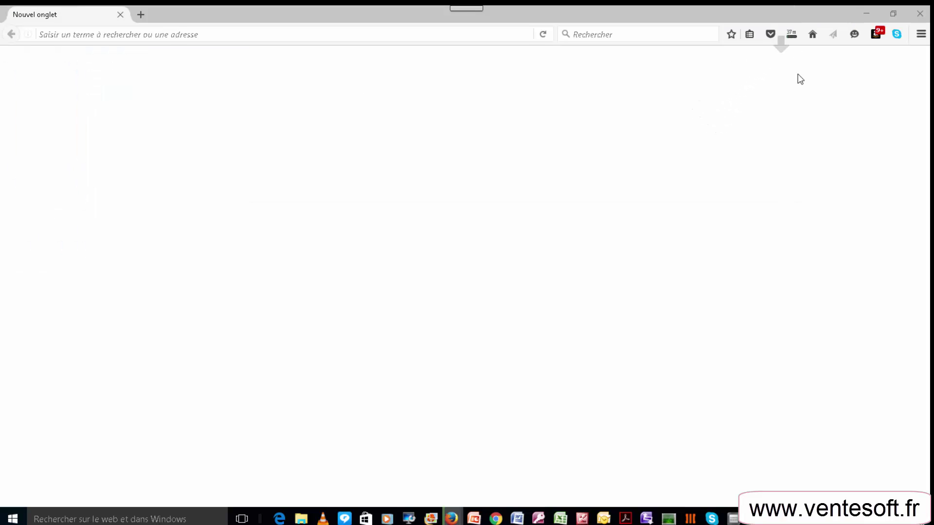
pyautogui.click(795, 39)
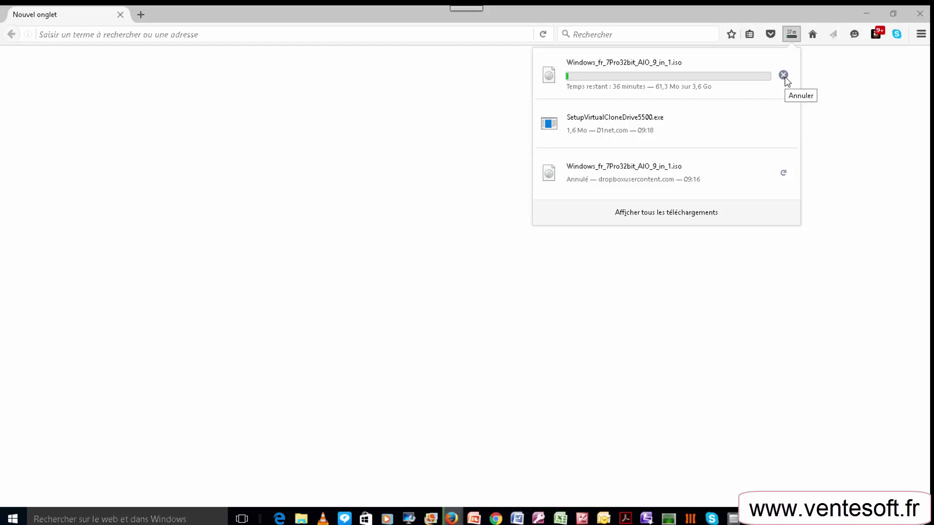
pyautogui.click(783, 75)
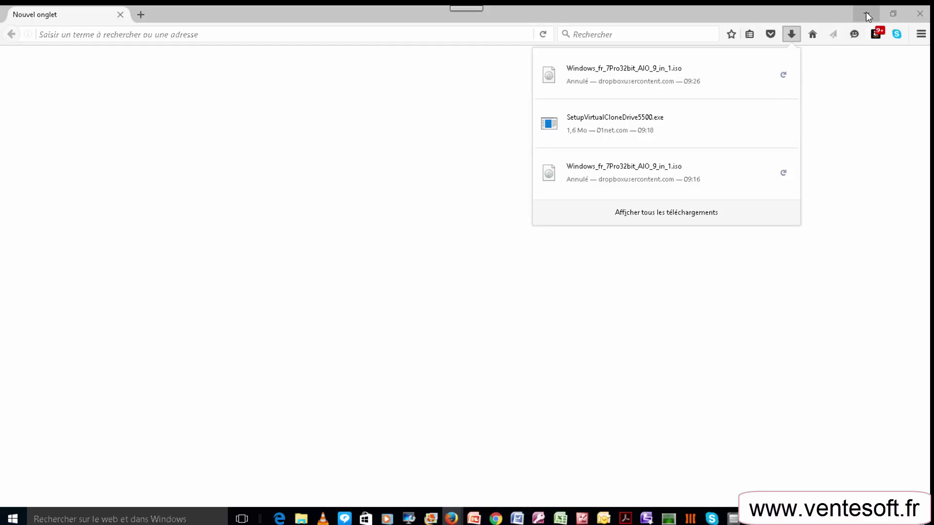
pyautogui.click(919, 16)
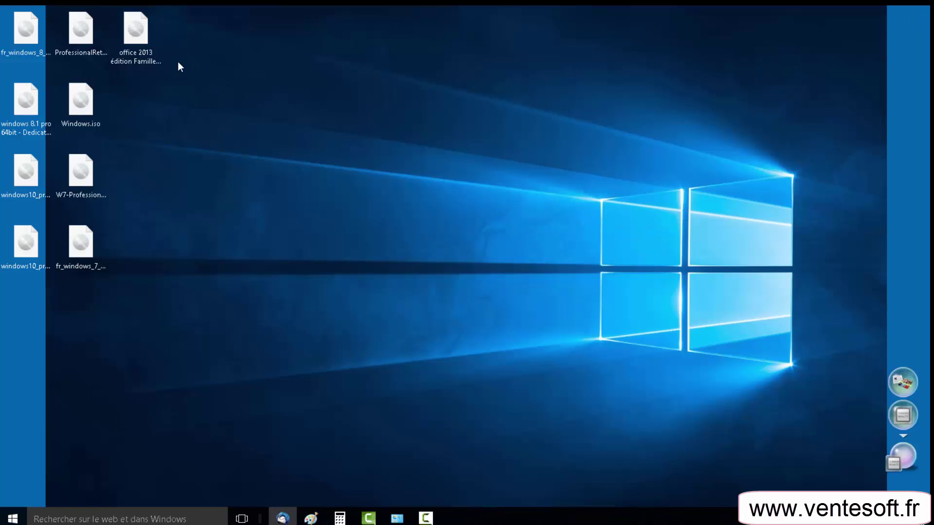
# Step: Look over the Office and Windows disk image files on the desktop and check their full file names
pyautogui.click(148, 57)
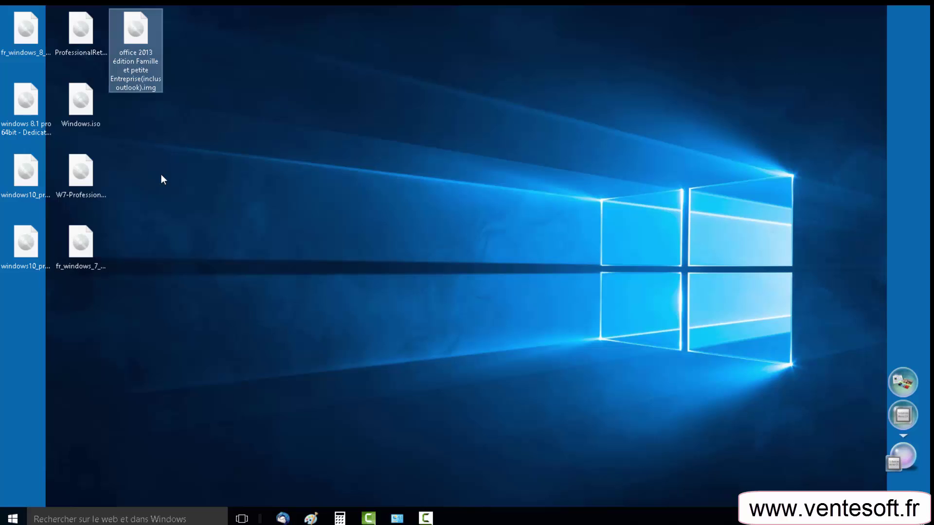
pyautogui.click(31, 67)
pyautogui.click(25, 110)
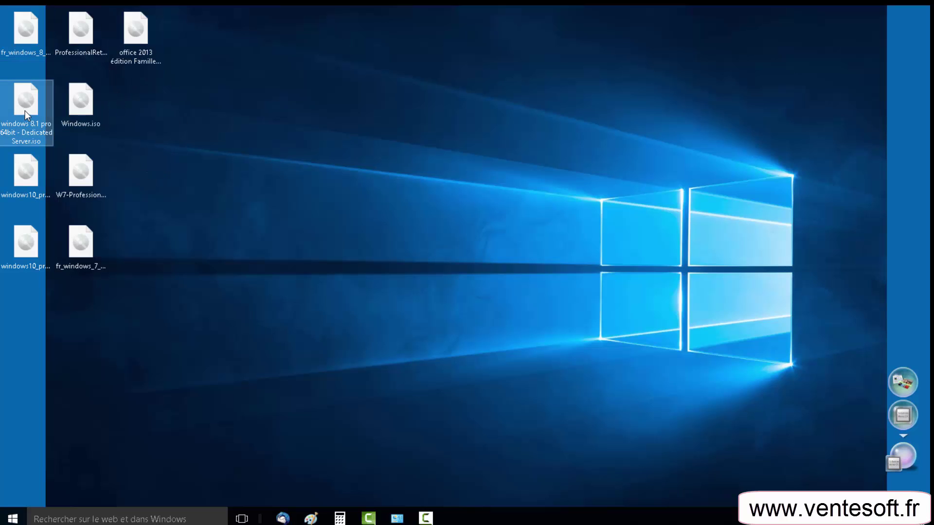
pyautogui.click(25, 196)
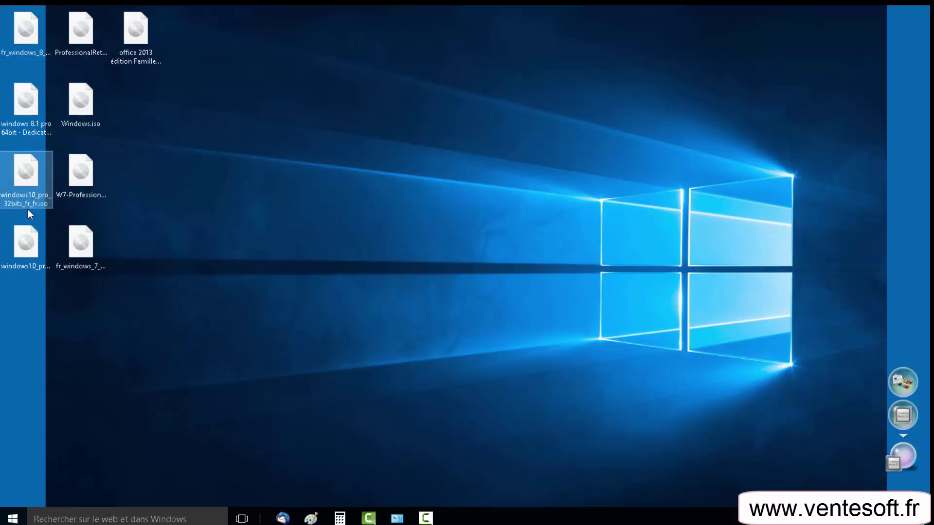
pyautogui.click(81, 262)
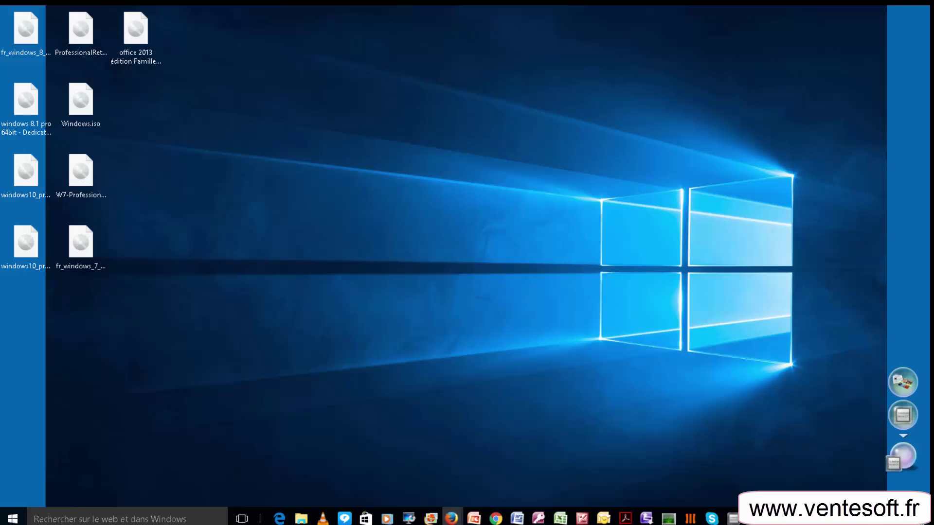
# Step: Switch to Firefox and review the Google results for "virtual clonedrive telecharger" for sites offering the program
pyautogui.moveTo(933, 28); pyautogui.dragTo(684, 10)
pyautogui.doubleClick(684, 10)
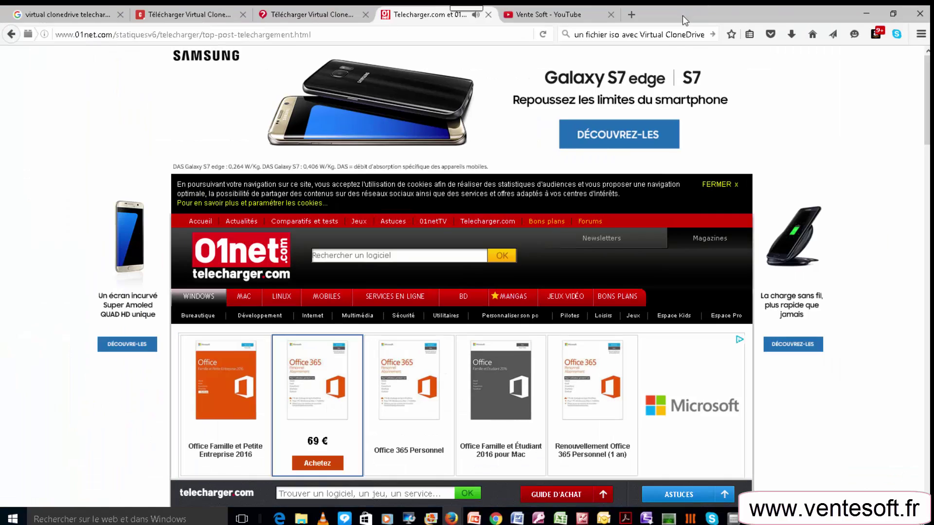
pyautogui.click(68, 15)
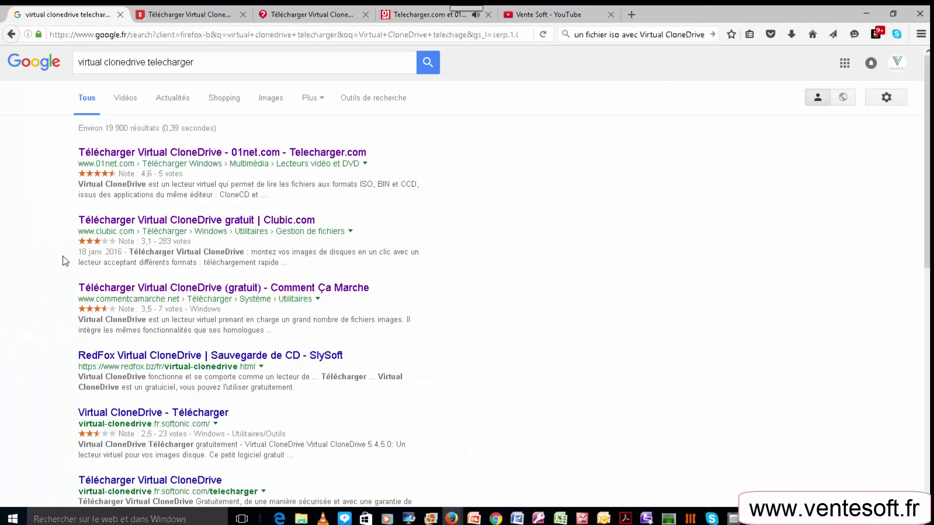
pyautogui.click(79, 65)
pyautogui.scroll(-1, 165, 414)
pyautogui.scroll(-3, 165, 415)
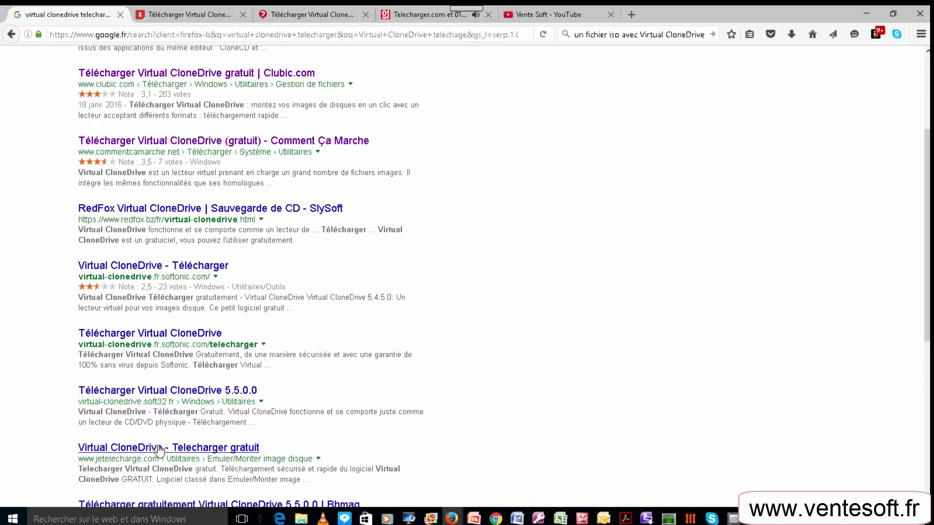
pyautogui.scroll(3, 160, 444)
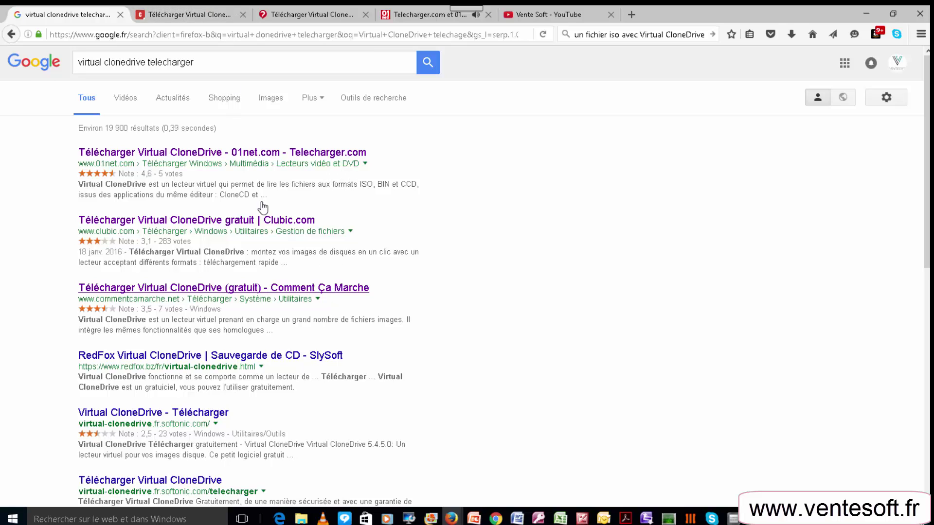
# Step: Show the Virtual CloneDrive page on 01net.com and check the program's version, licence and minimum configuration
pyautogui.click(419, 15)
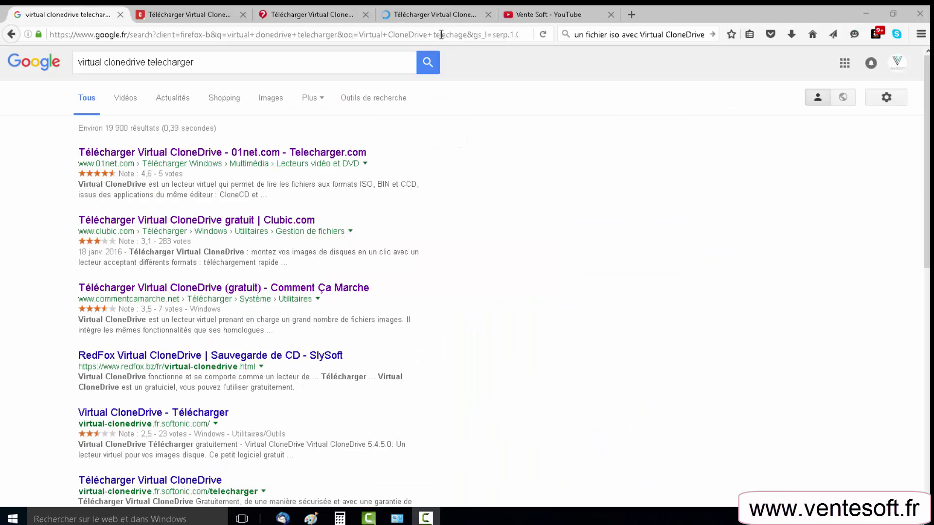
pyautogui.click(432, 19)
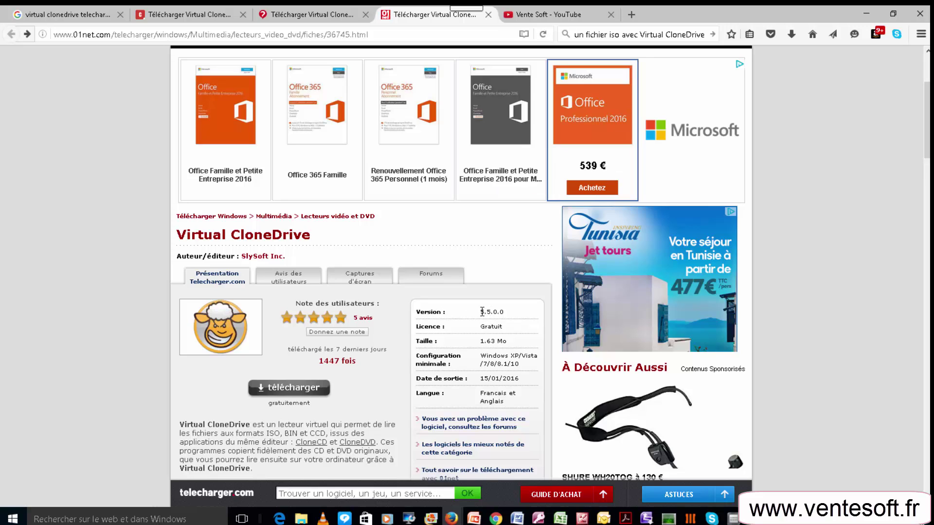
pyautogui.doubleClick(505, 314)
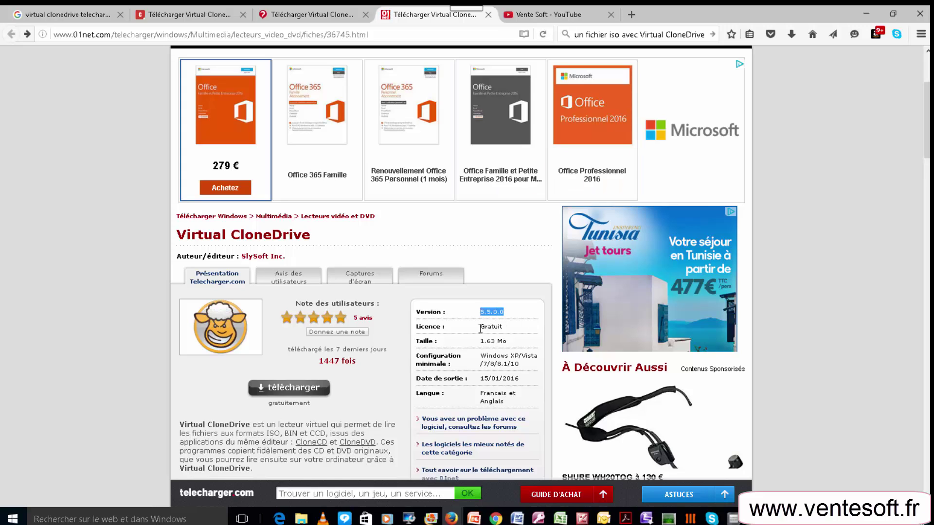
pyautogui.moveTo(480, 329); pyautogui.dragTo(508, 326)
pyautogui.click(505, 328)
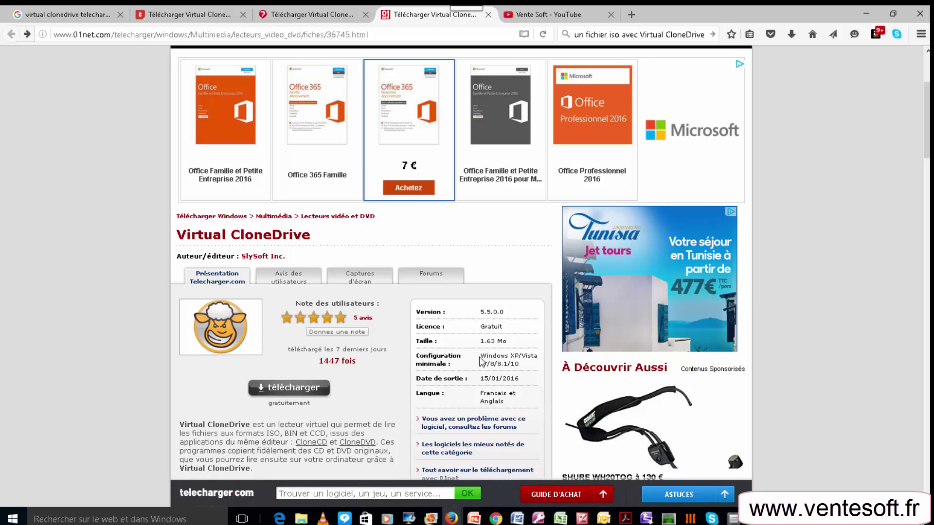
pyautogui.moveTo(480, 355); pyautogui.dragTo(511, 355)
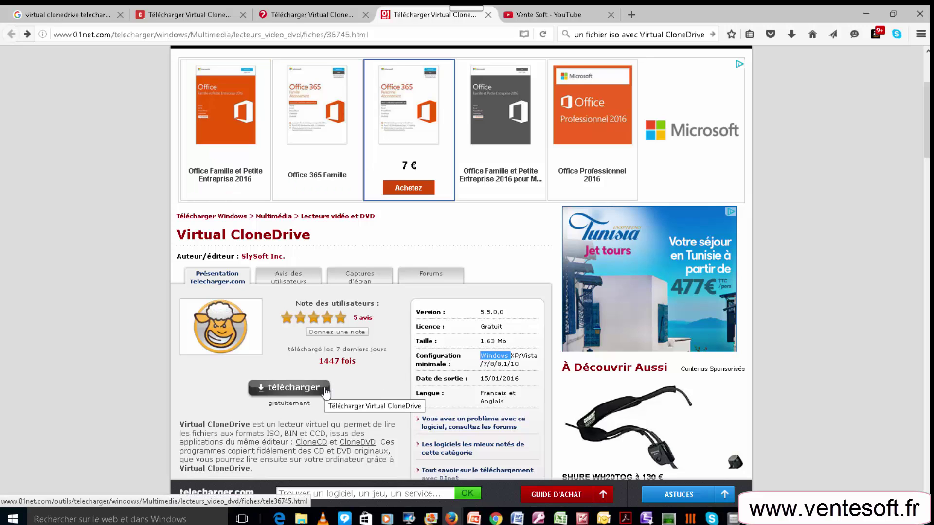
# Step: Download SetupVirtualCloneDrive5500.exe from 01net, dismissing the partner offer, save it to the Bureau folder and check the download list
pyautogui.click(325, 392)
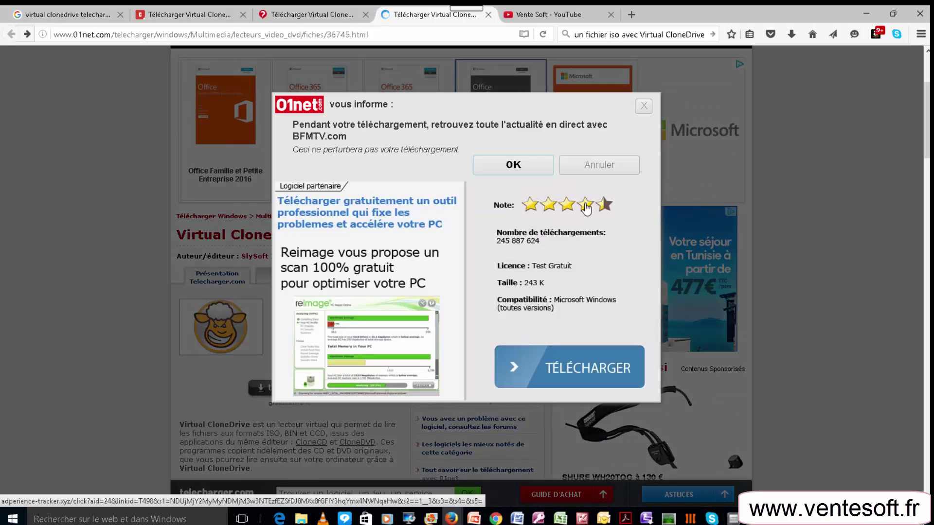
pyautogui.click(641, 109)
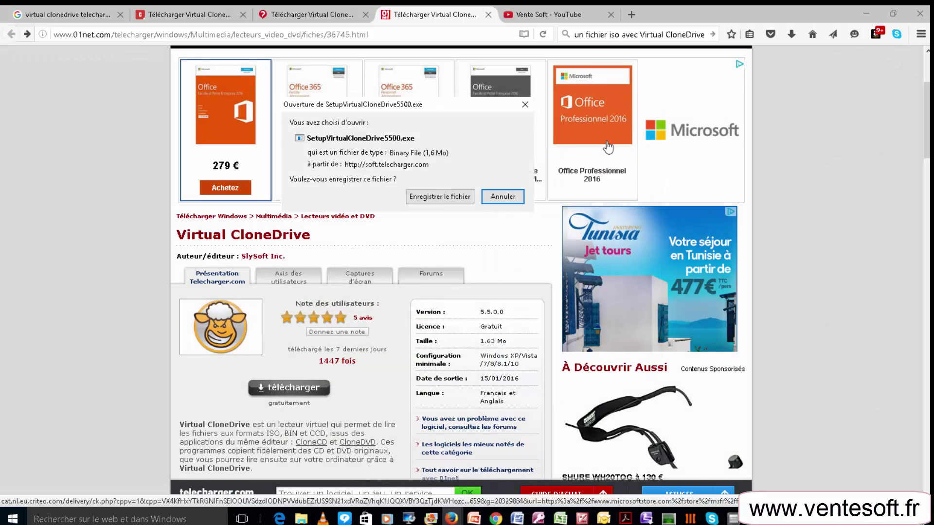
pyautogui.click(440, 196)
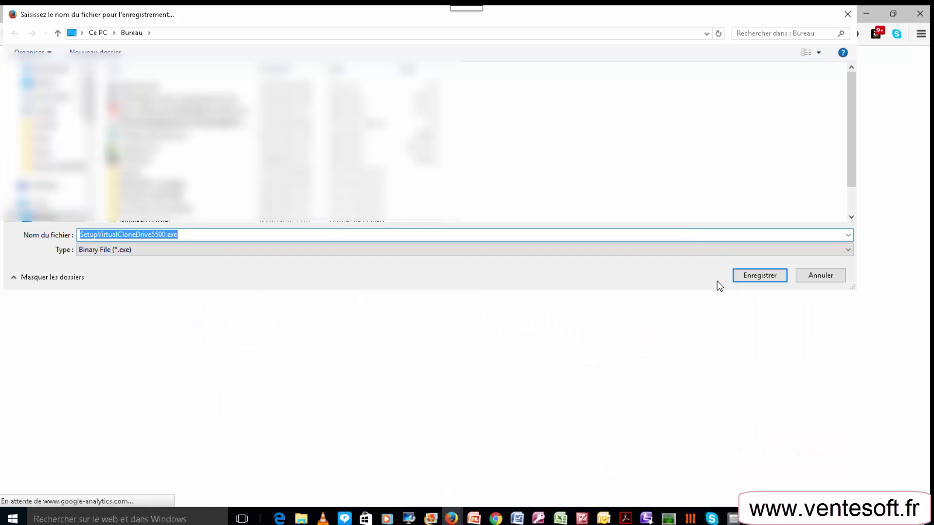
pyautogui.click(748, 278)
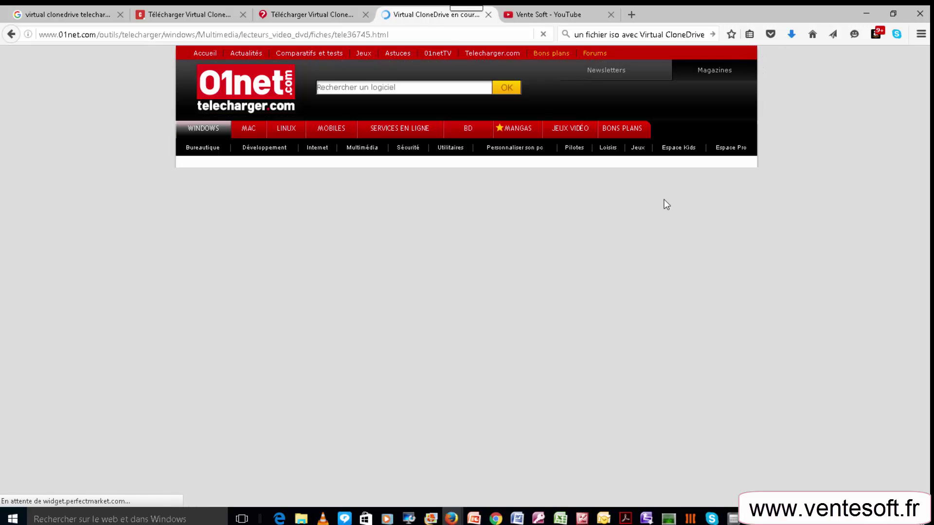
pyautogui.click(792, 35)
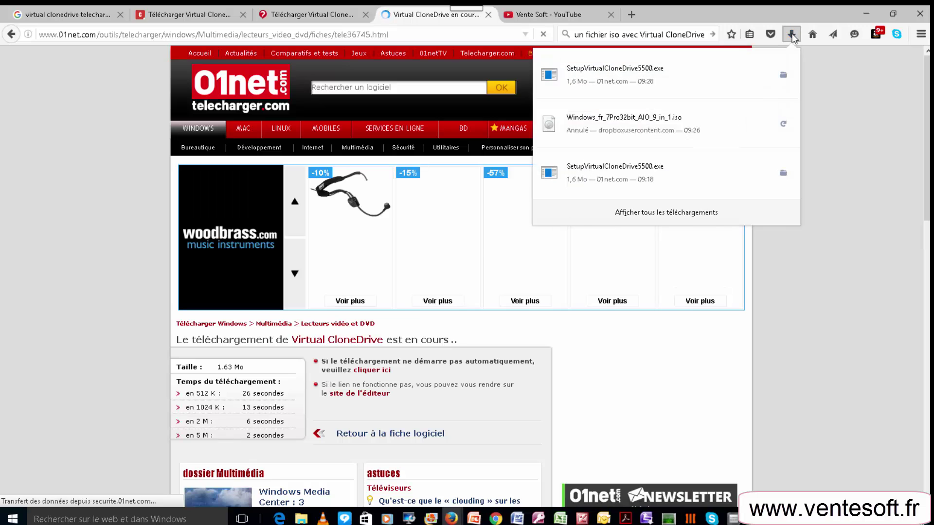
pyautogui.click(792, 35)
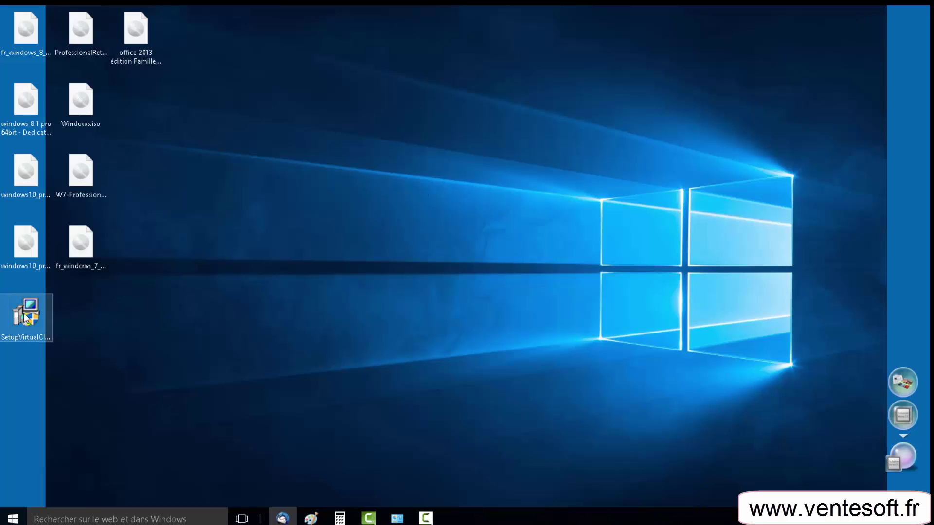
# Step: Move SetupVirtualCloneDrive5500.exe away from the other desktop icons, launch it and accept the licence agreement
pyautogui.moveTo(26, 315); pyautogui.dragTo(303, 316)
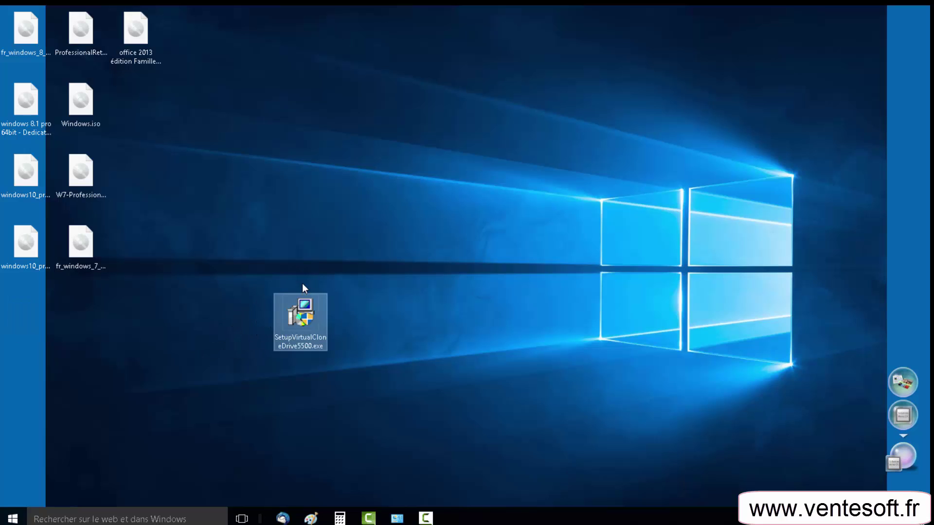
pyautogui.rightClick(305, 317)
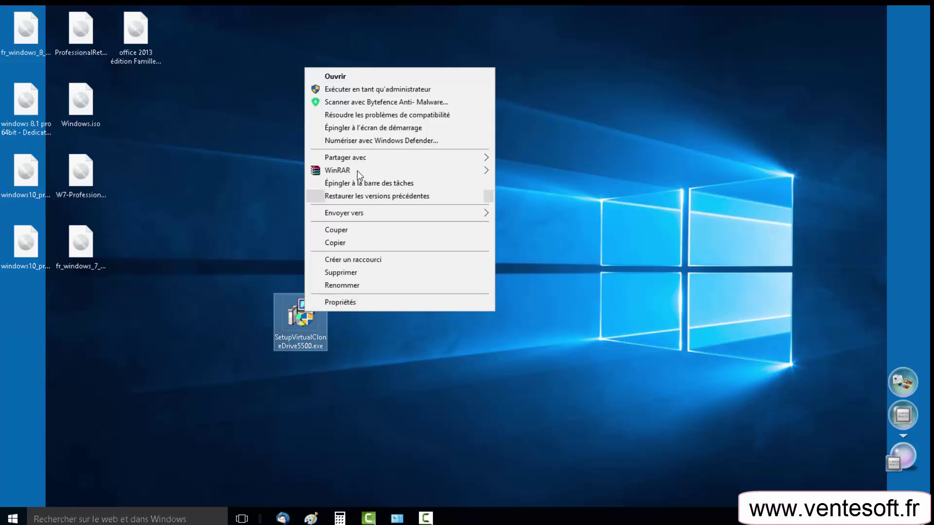
pyautogui.click(351, 343)
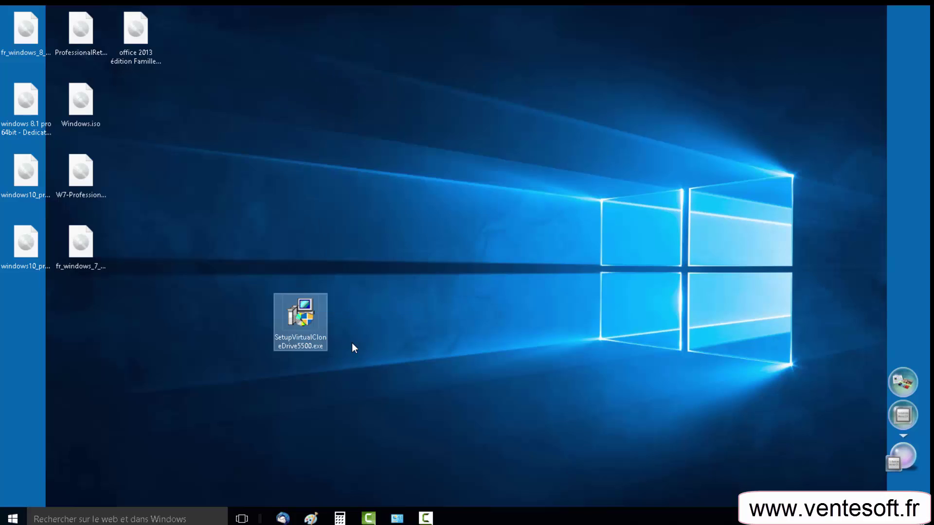
pyautogui.doubleClick(298, 317)
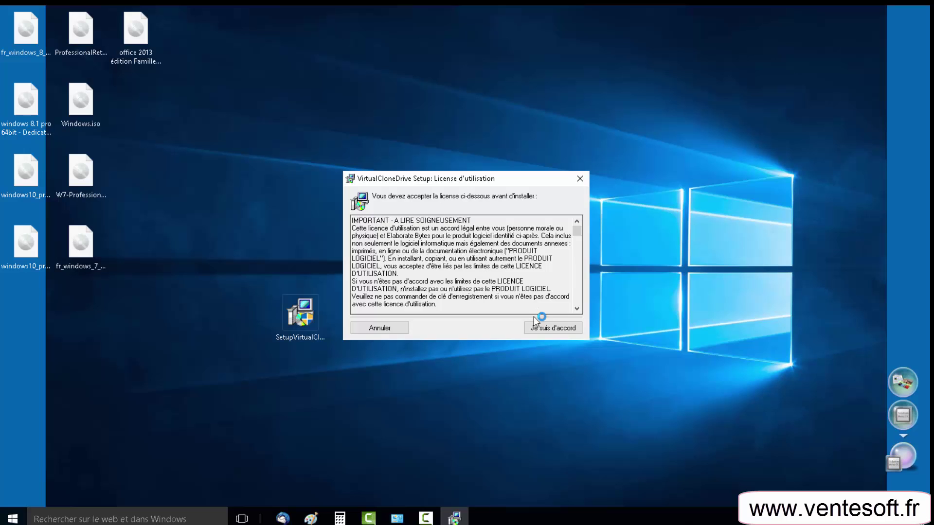
pyautogui.click(539, 329)
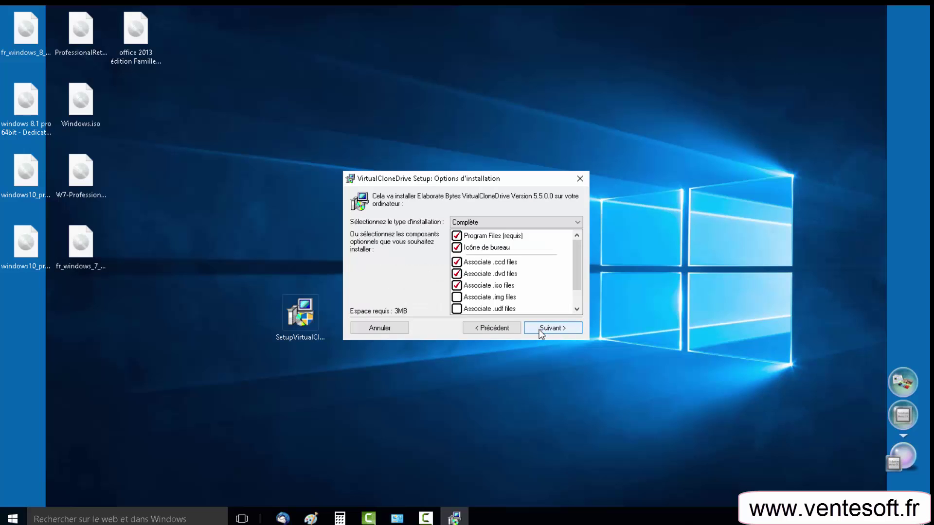
# Step: Add the .bin, .udf and .img file associations to the components being installed
pyautogui.scroll(-1, 487, 298)
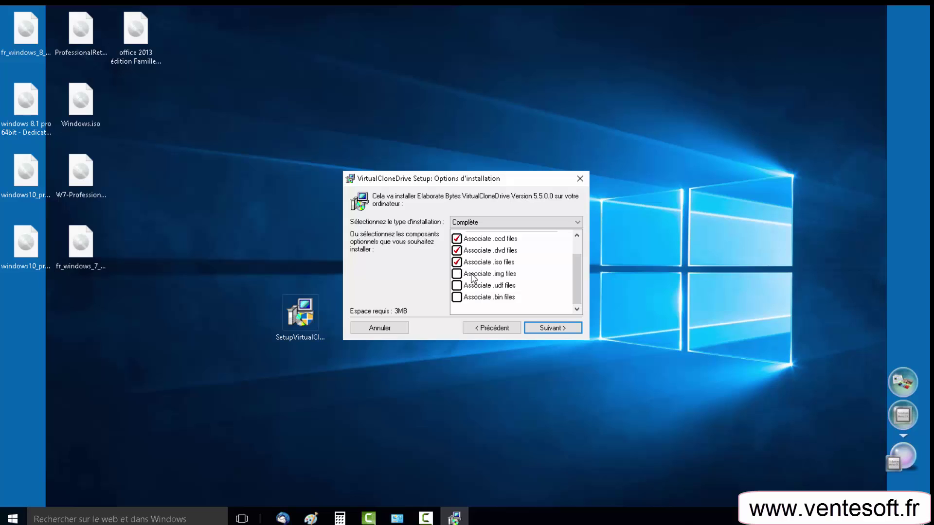
pyautogui.click(457, 297)
pyautogui.click(457, 285)
pyautogui.click(457, 273)
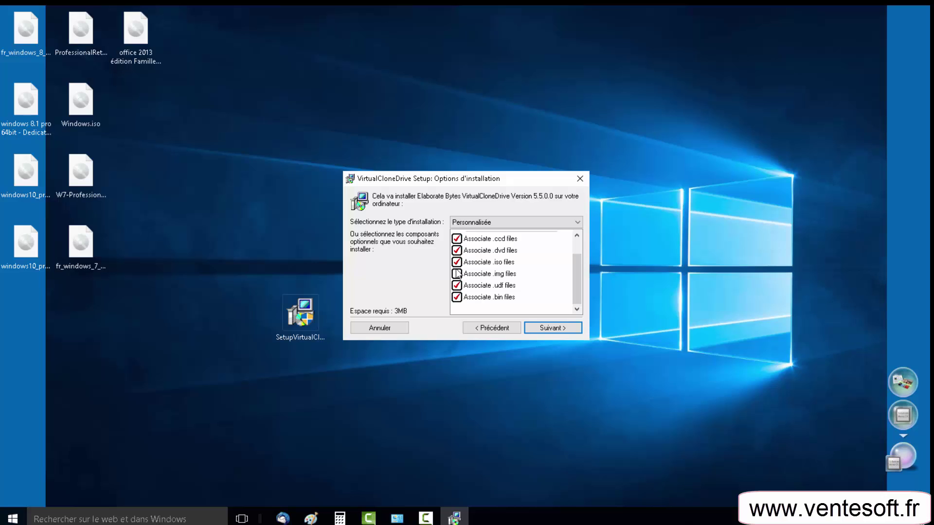
# Step: Run the VirtualCloneDrive installation with the chosen components and close the finished setup
pyautogui.click(538, 327)
pyautogui.click(542, 329)
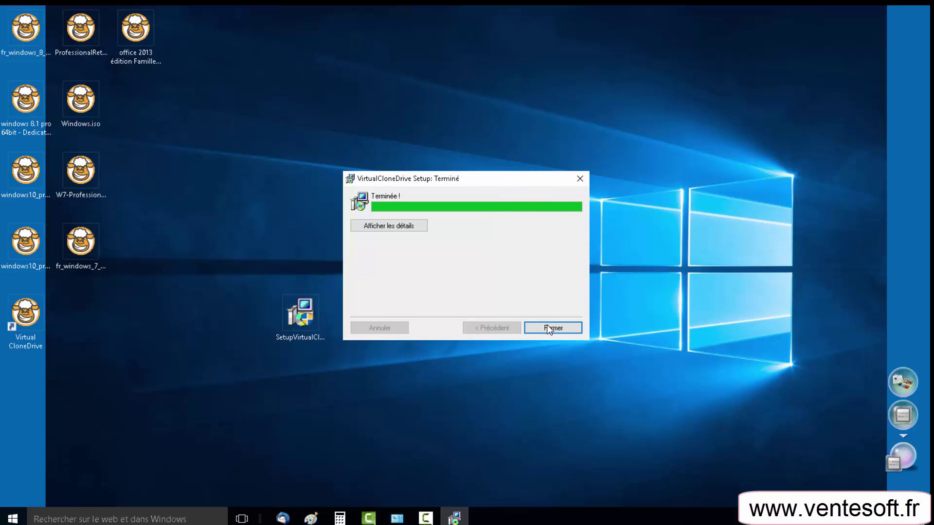
pyautogui.click(558, 326)
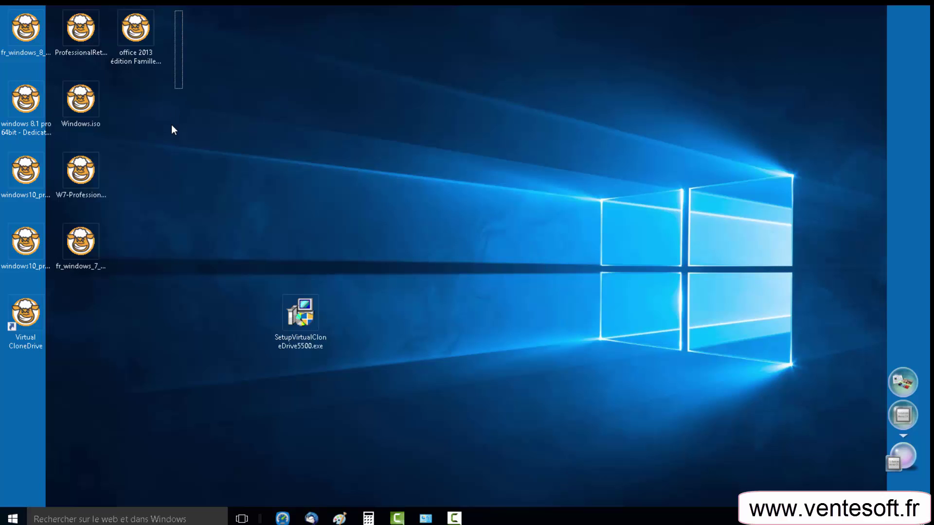
# Step: Examine the icons of the desktop disk images and select fr_windows_7_home_premium_sp1_x86.iso
pyautogui.moveTo(170, 138); pyautogui.dragTo(114, 256)
pyautogui.moveTo(113, 258); pyautogui.dragTo(47, 343)
pyautogui.click(81, 243)
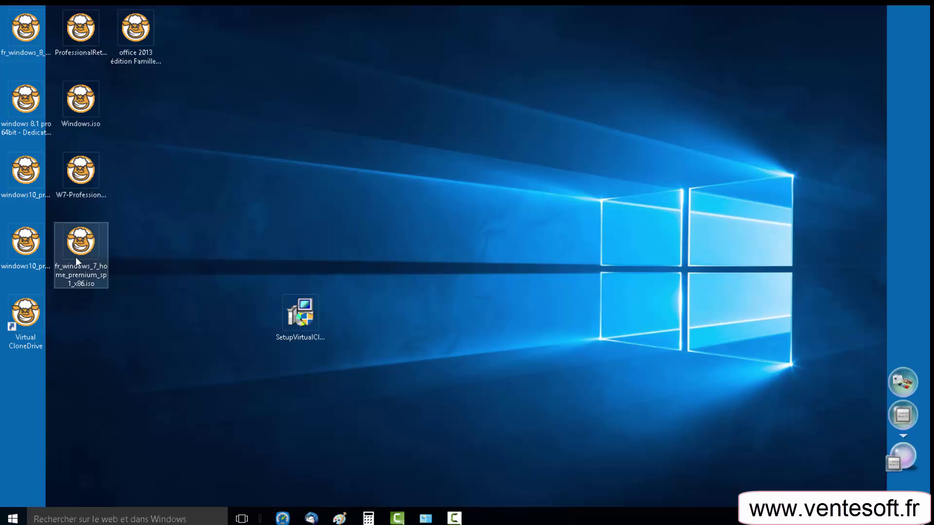
# Step: Examine the Open with choices offered for fr_windows_7_home_premium_sp1_x86.iso, including Virtual CloneDrive, and dismiss them without choosing one
pyautogui.rightClick(76, 259)
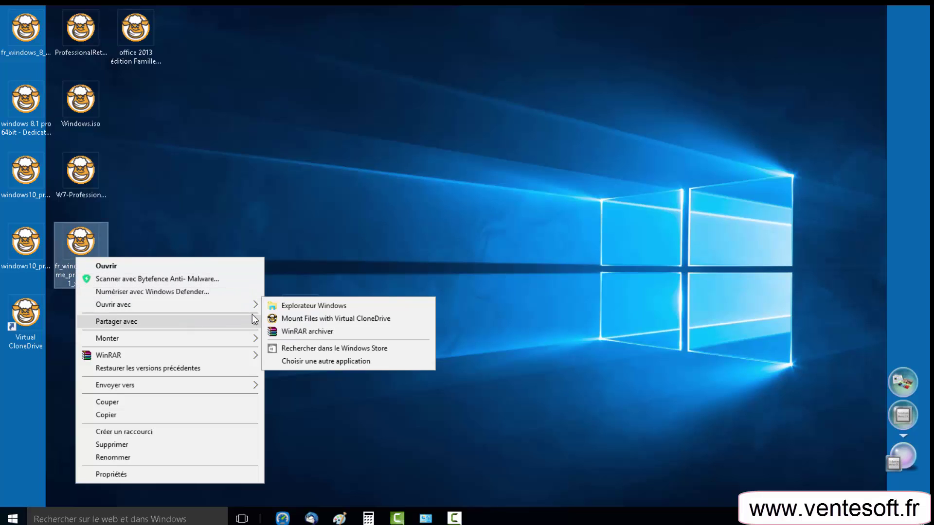
pyautogui.moveTo(253, 306)
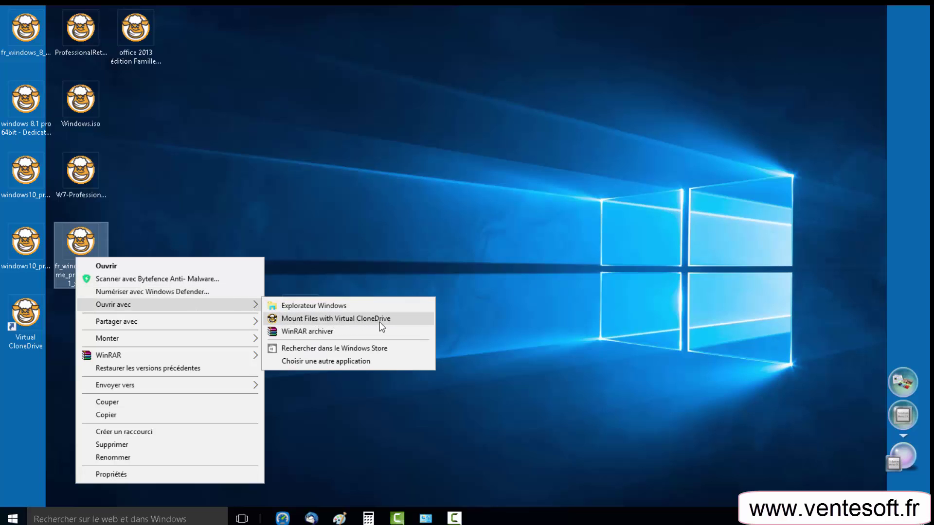
pyautogui.click(497, 256)
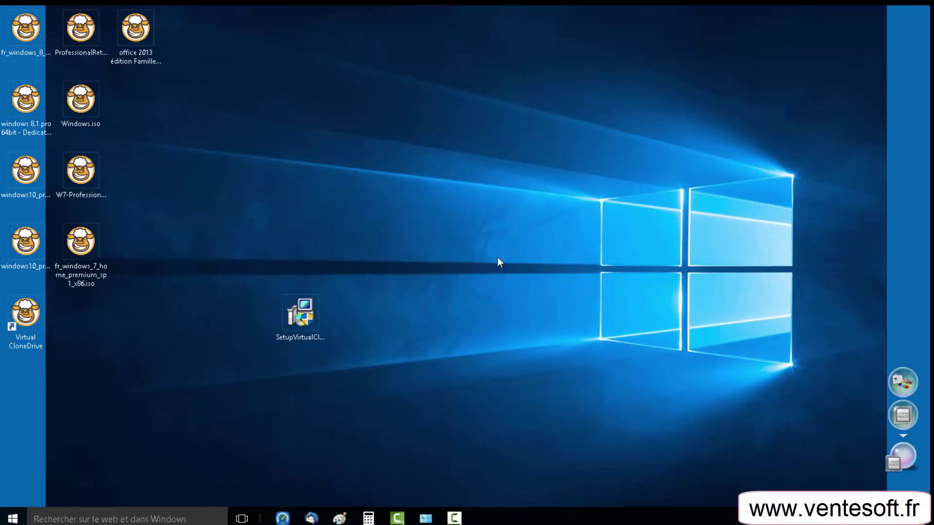
# Step: Mount fr_windows_7_home_premium_sp1_x86.iso from the desktop and choose to open the virtual BD-ROM drive's folder to display its files
pyautogui.click(92, 242)
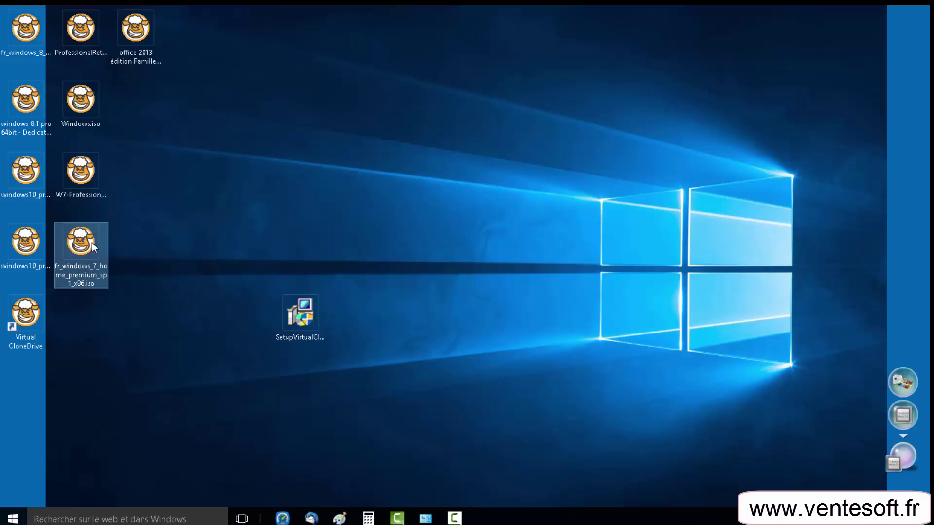
pyautogui.doubleClick(92, 243)
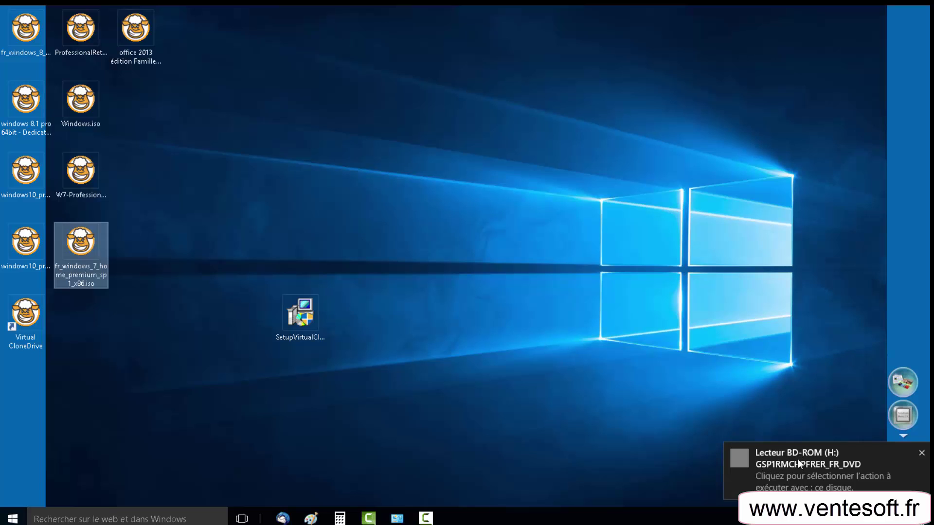
pyautogui.click(789, 487)
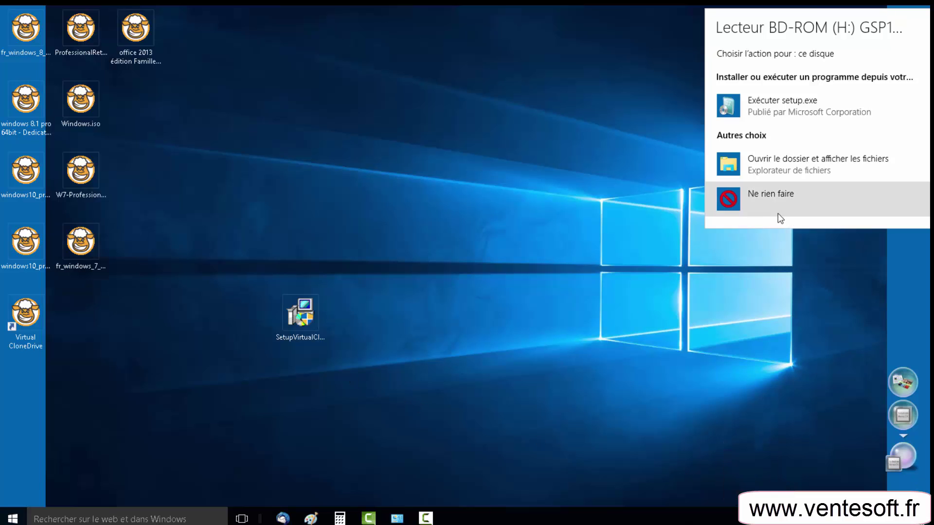
pyautogui.click(784, 164)
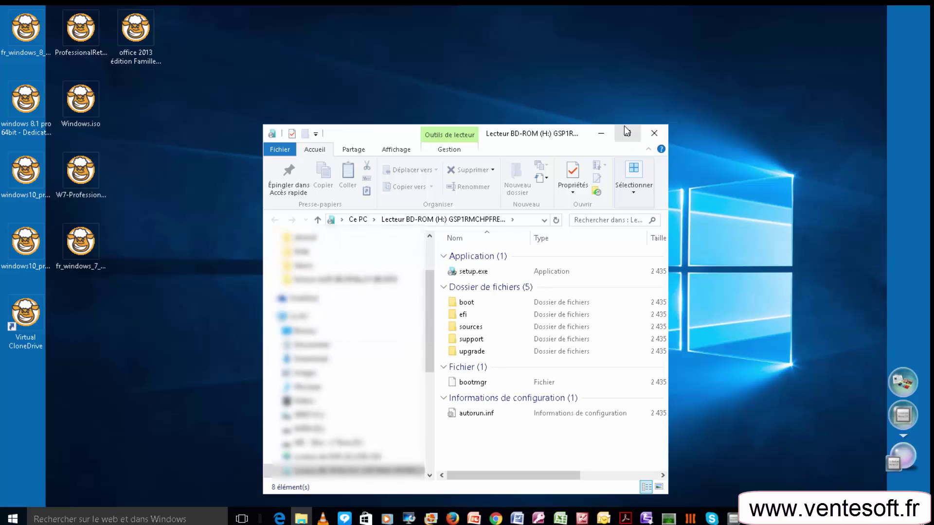
# Step: Maximize the mounted drive's folder window and launch setup.exe from the disc
pyautogui.click(627, 132)
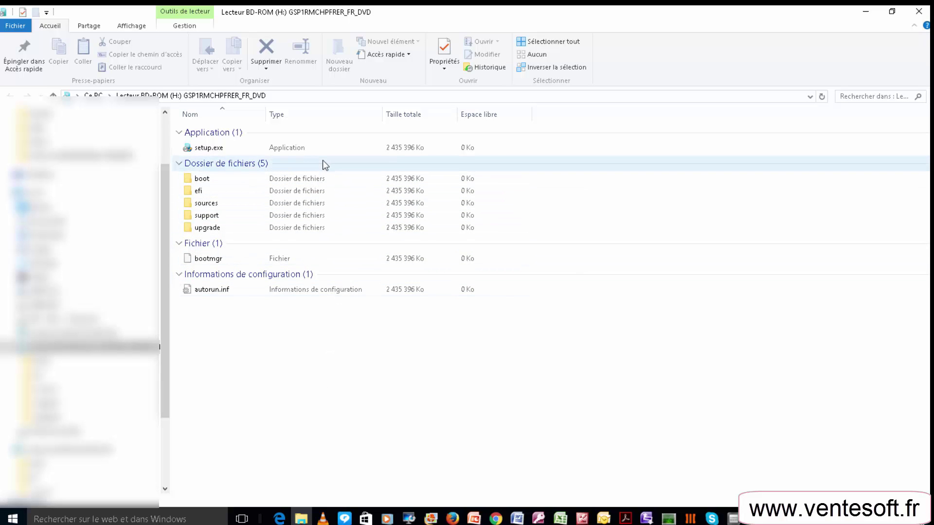
pyautogui.click(220, 151)
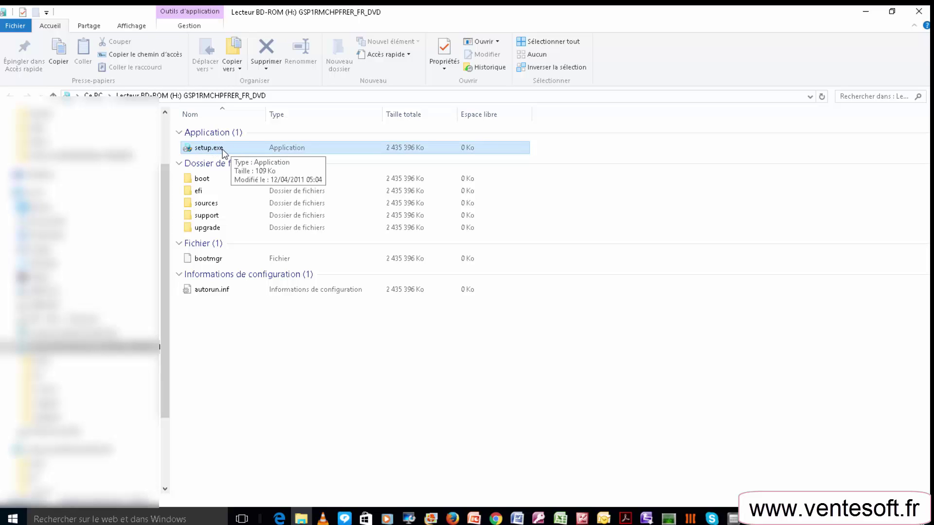
pyautogui.doubleClick(224, 151)
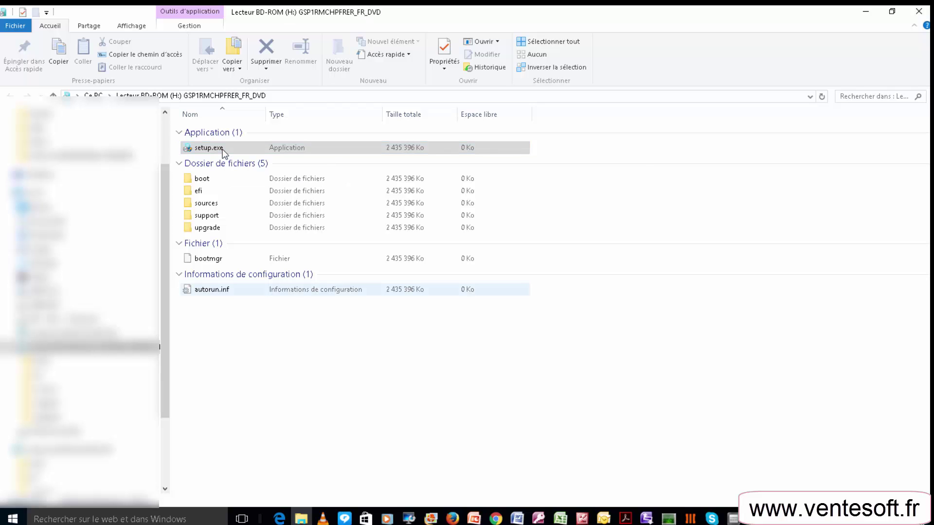